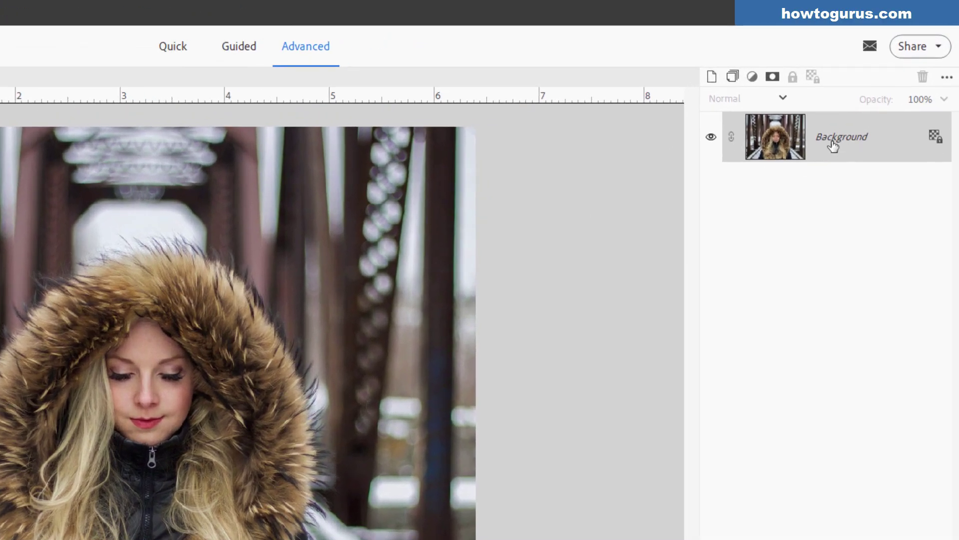
# - Duplicate the Background layer as 'Background copy' and hide the original Background layer
pyautogui.rightClick(832, 142)
pyautogui.click(852, 176)
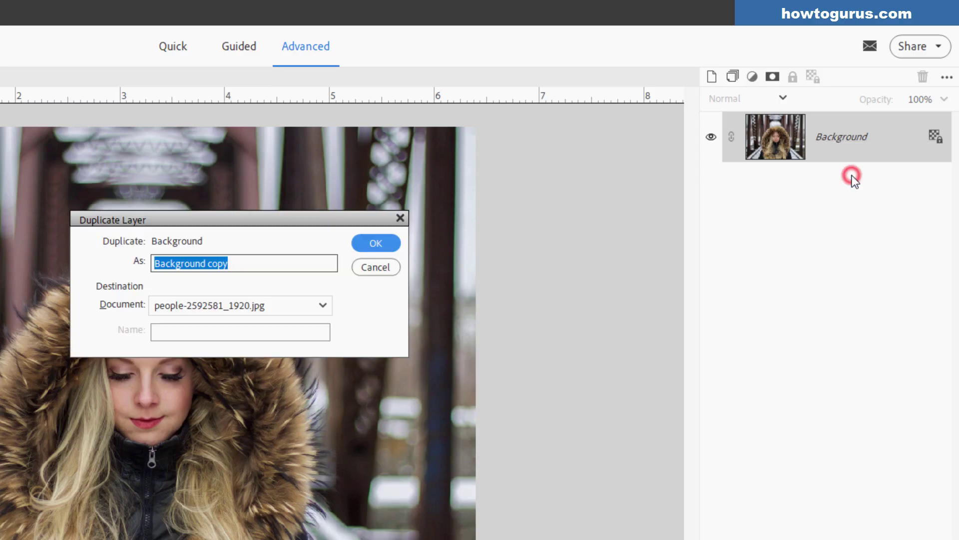
pyautogui.click(376, 242)
pyautogui.click(711, 187)
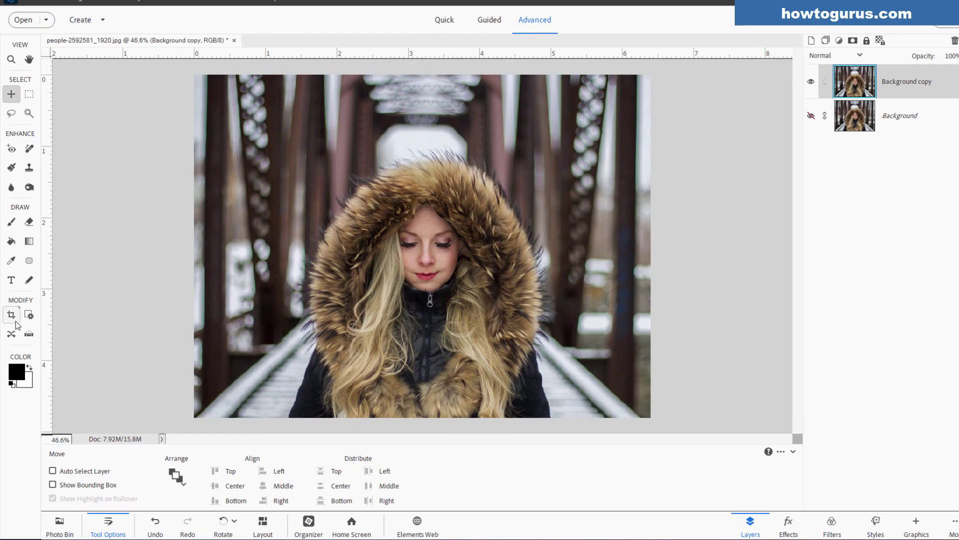
pyautogui.click(11, 319)
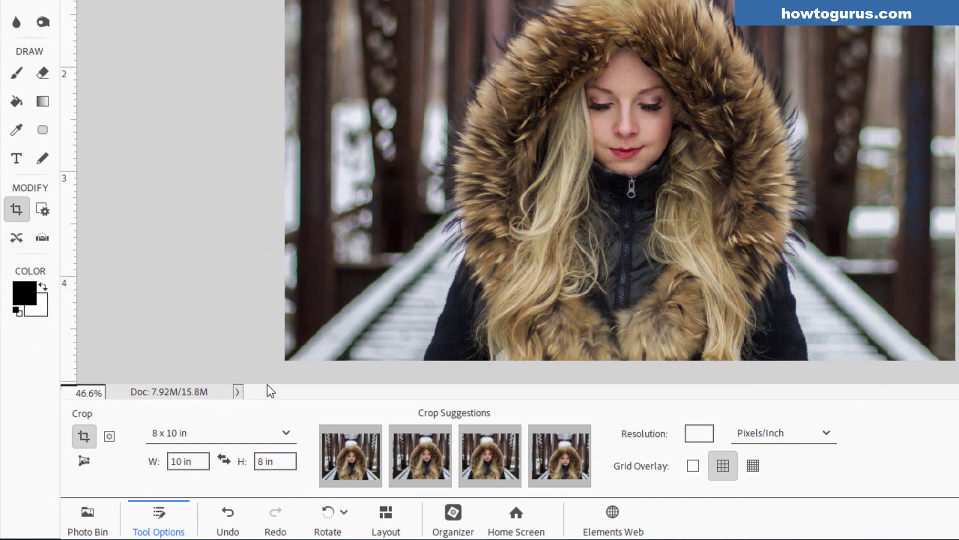
pyautogui.click(200, 432)
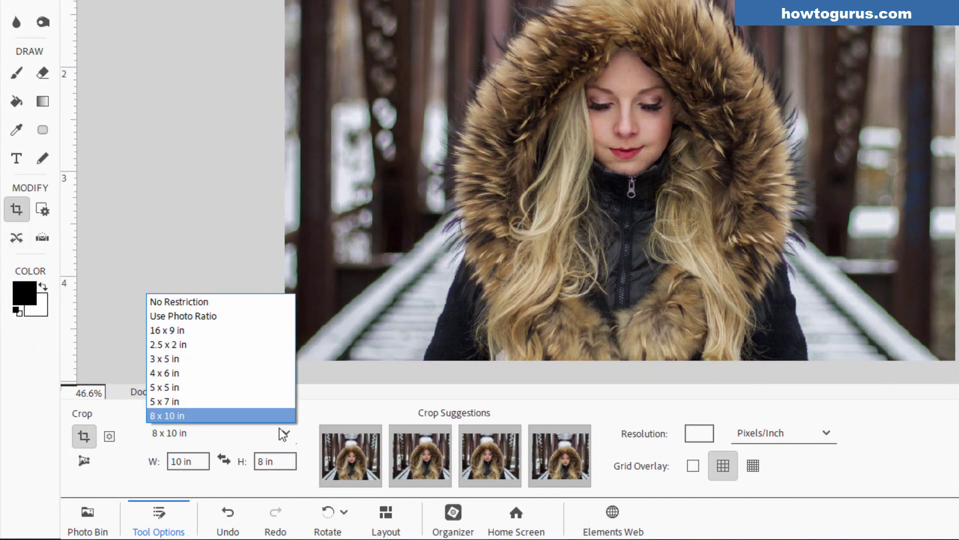
pyautogui.click(212, 415)
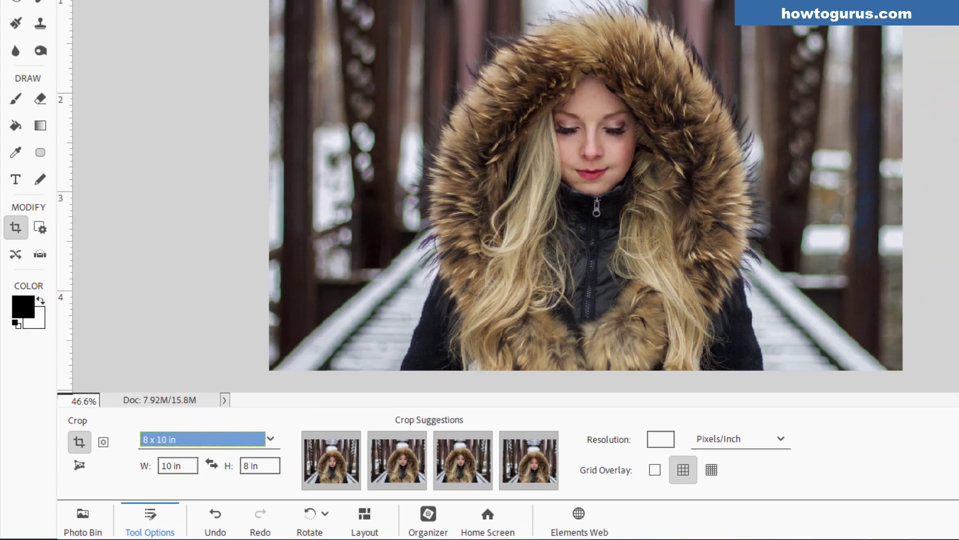
pyautogui.moveTo(350, 0); pyautogui.dragTo(479, 29)
pyautogui.moveTo(335, 173); pyautogui.dragTo(615, 381)
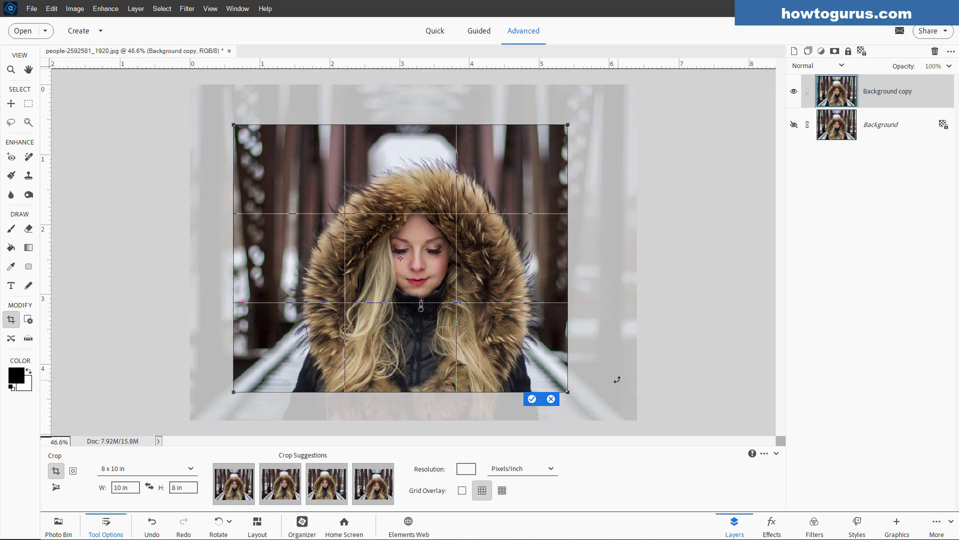
pyautogui.moveTo(411, 260); pyautogui.dragTo(450, 256)
pyautogui.moveTo(583, 146); pyautogui.dragTo(647, 117)
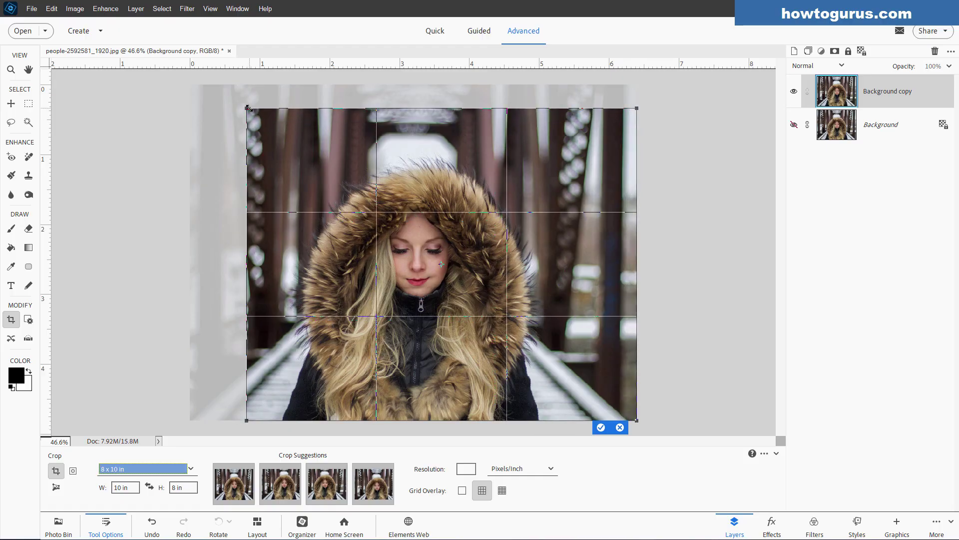
pyautogui.moveTo(248, 108); pyautogui.dragTo(167, 95)
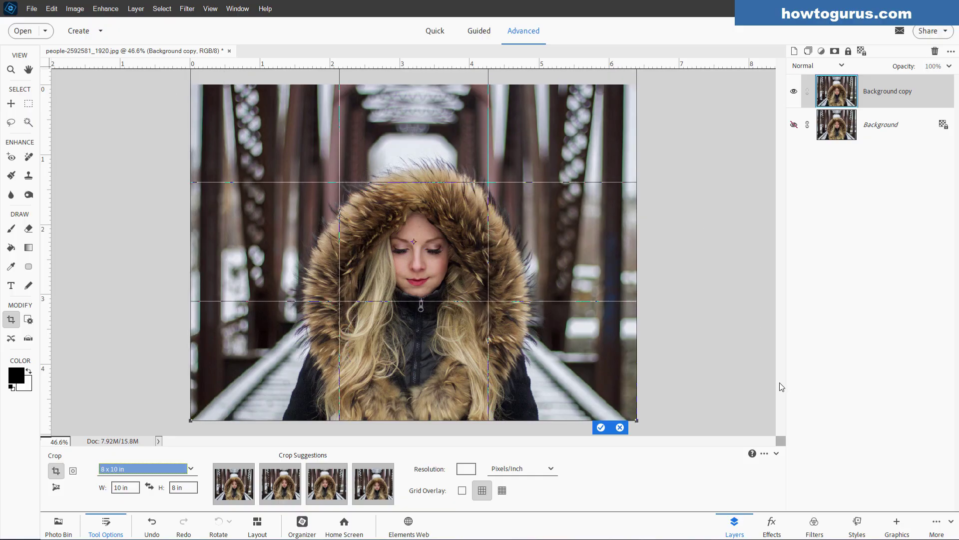
pyautogui.click(603, 427)
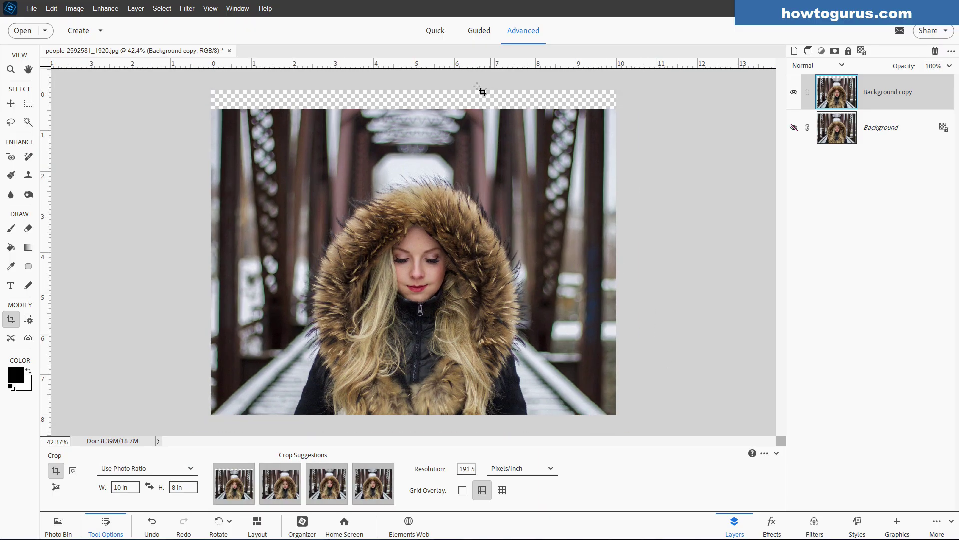
pyautogui.press('v')
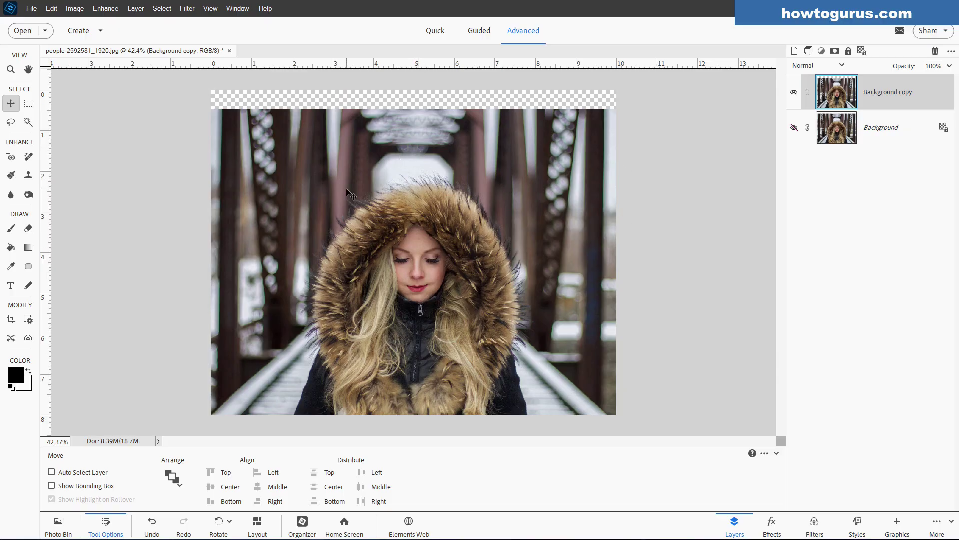
pyautogui.hotkey('ctrl', 'z')
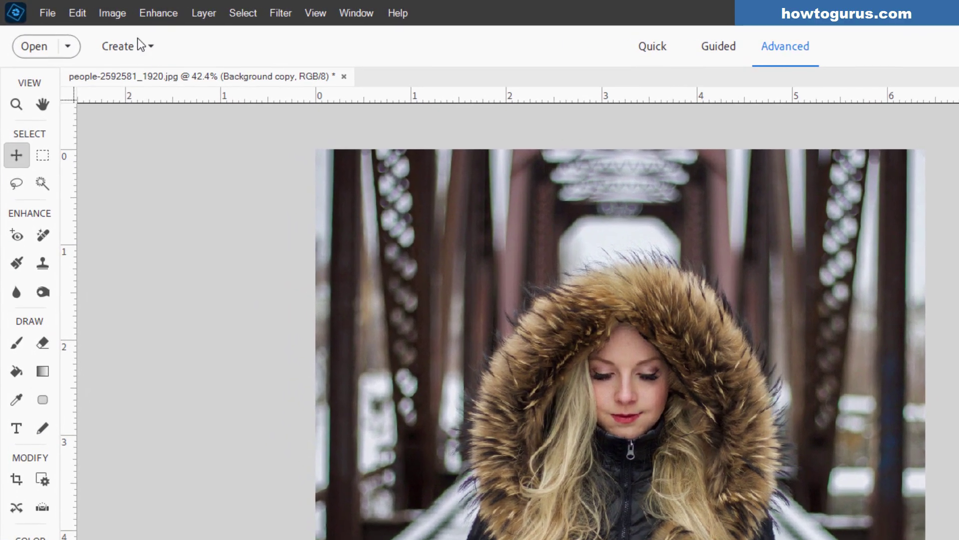
# - Set the canvas size to 7.4 x 5.807 inches with the bottom-centre anchor
pyautogui.click(75, 9)
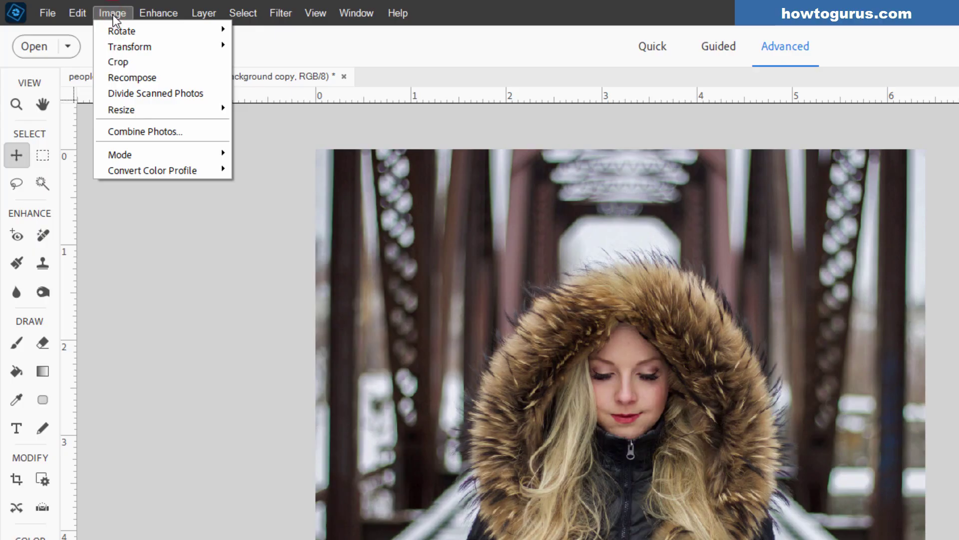
pyautogui.moveTo(142, 106)
pyautogui.click(275, 125)
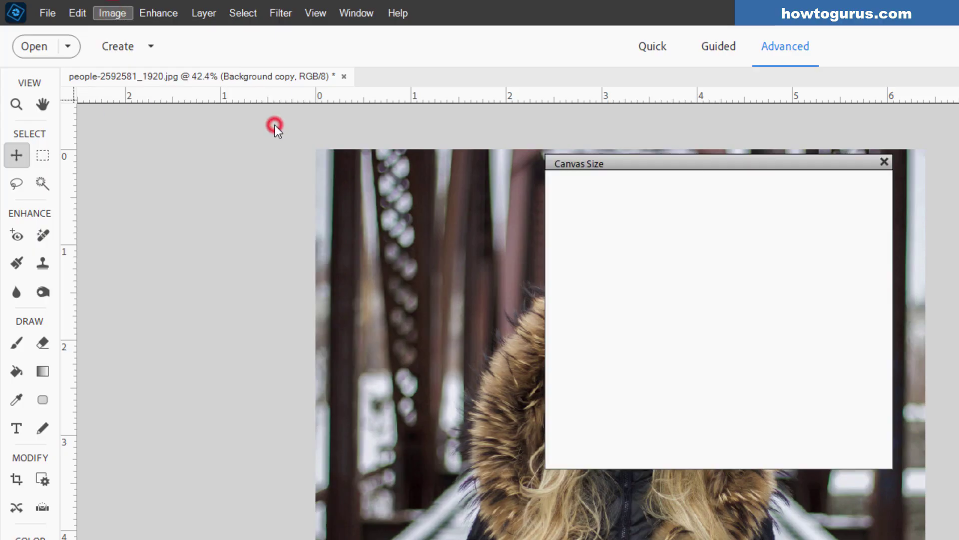
pyautogui.moveTo(733, 167); pyautogui.dragTo(958, 214)
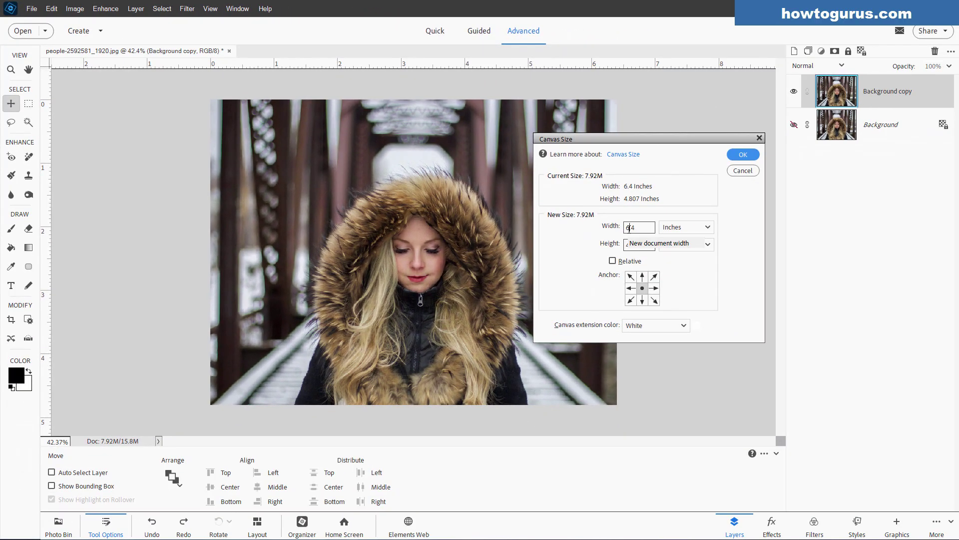
pyautogui.click(629, 228)
pyautogui.press('BackSpace')
pyautogui.write('7')
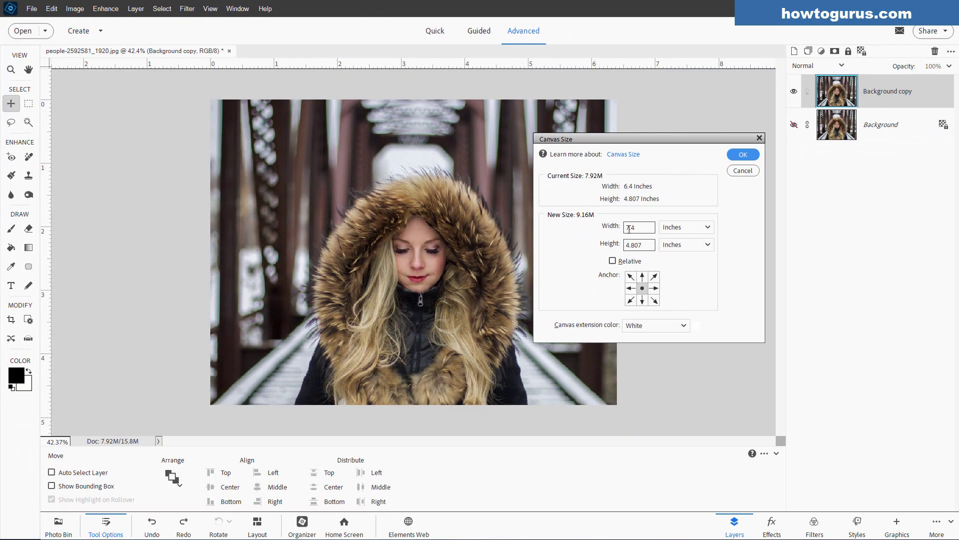
pyautogui.click(630, 245)
pyautogui.press('BackSpace')
pyautogui.write('5')
pyautogui.click(642, 300)
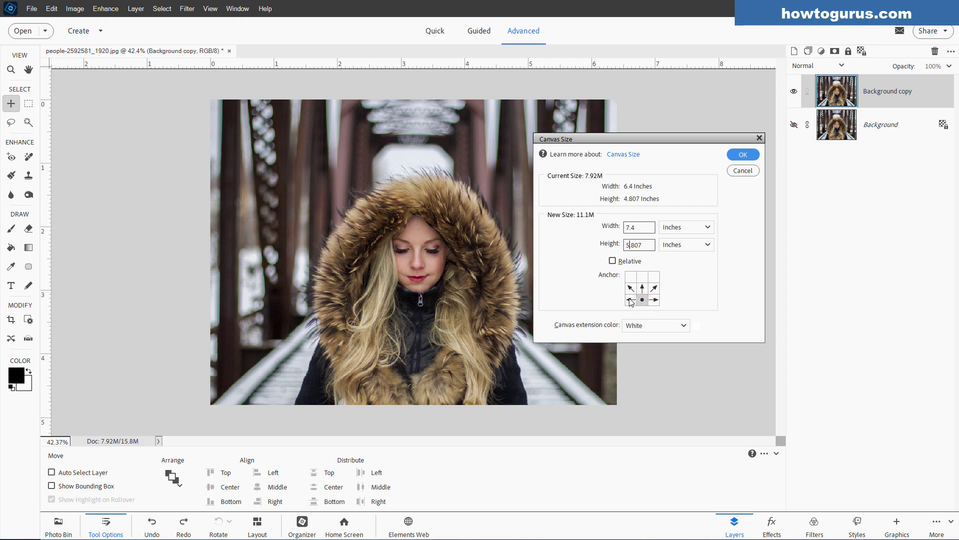
pyautogui.click(742, 155)
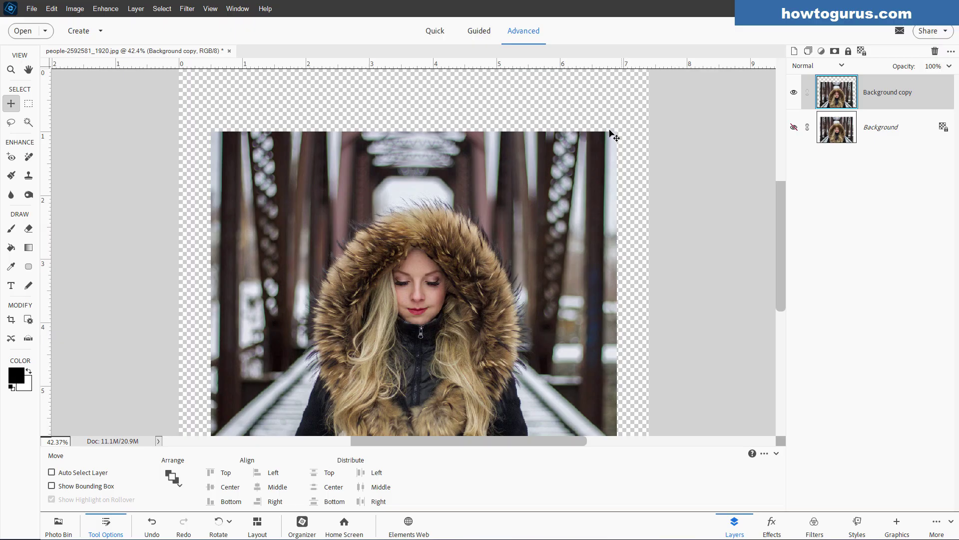
# - Extend a crop box past the photo's top and sides into the transparent area, then commit it
pyautogui.scroll(-1, 535, 195)
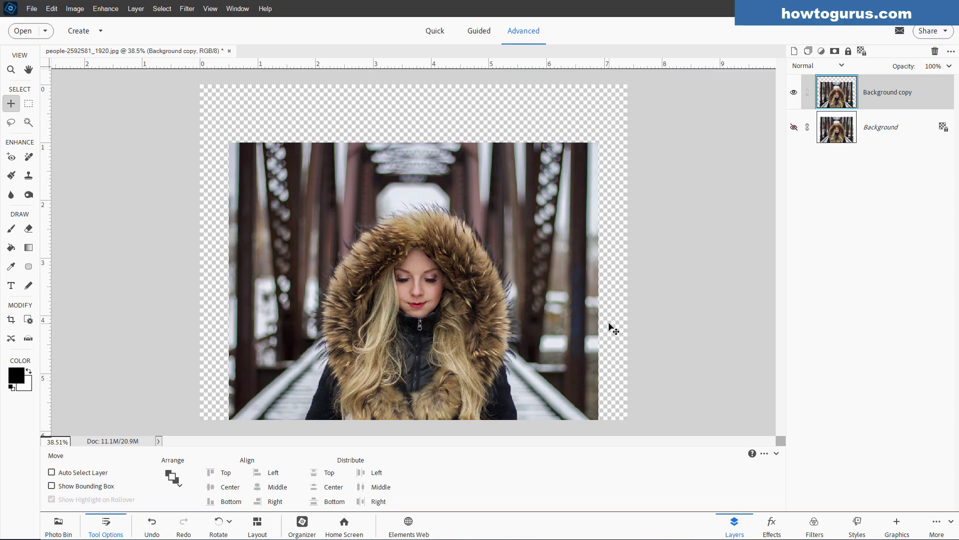
pyautogui.click(11, 319)
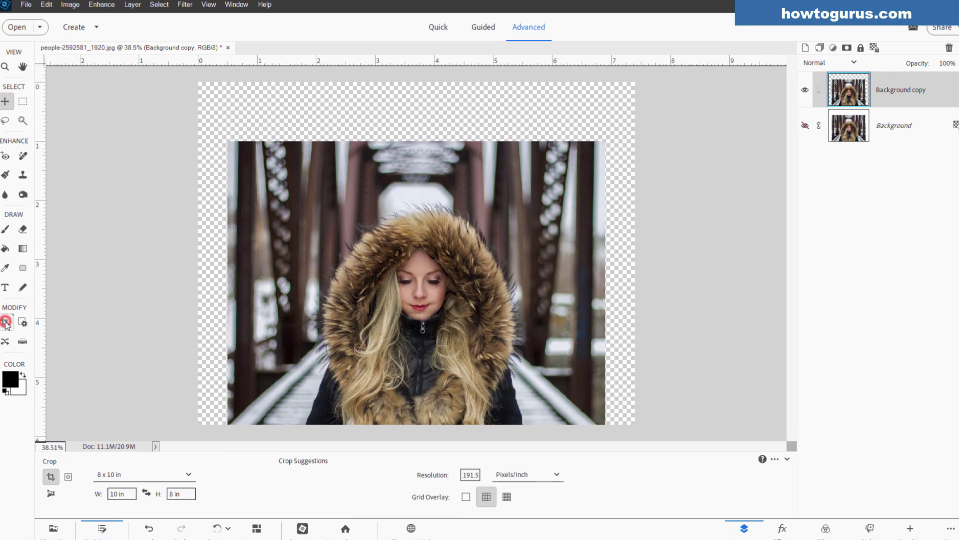
pyautogui.moveTo(192, 81); pyautogui.dragTo(625, 396)
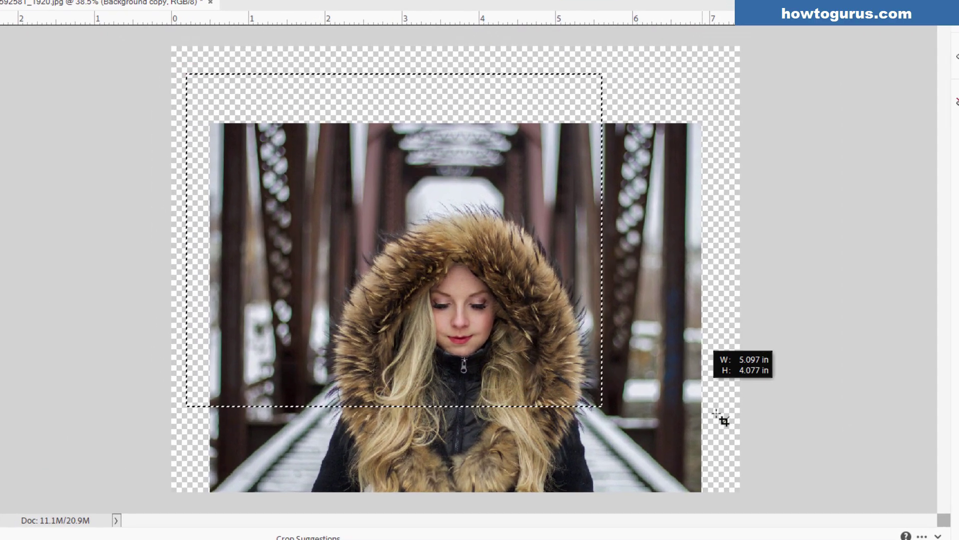
pyautogui.moveTo(531, 307); pyautogui.dragTo(563, 344)
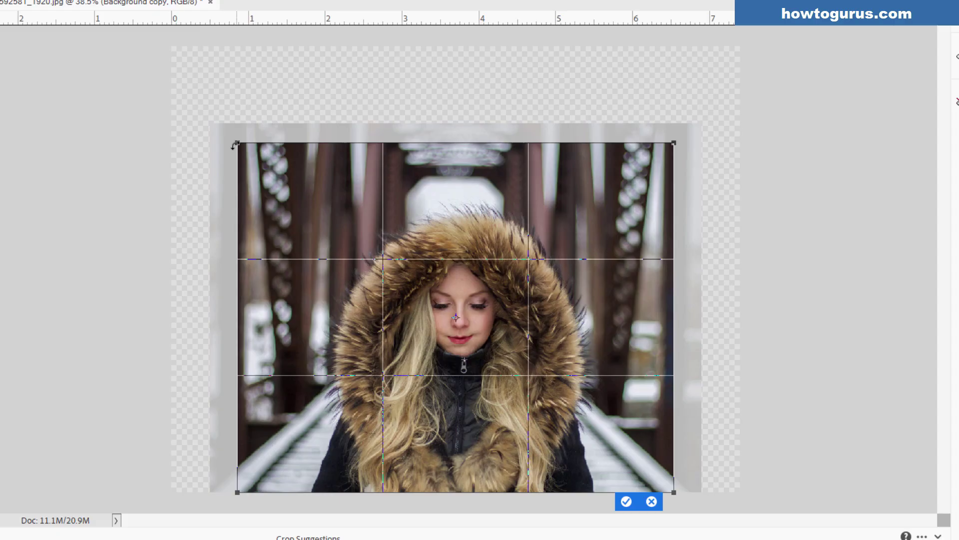
pyautogui.moveTo(236, 144); pyautogui.dragTo(185, 106)
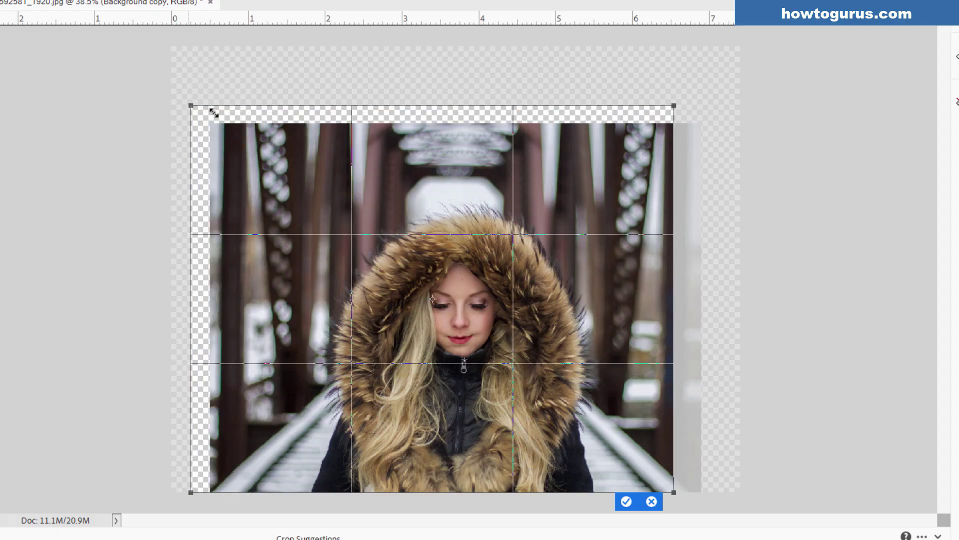
pyautogui.moveTo(673, 106); pyautogui.dragTo(729, 83)
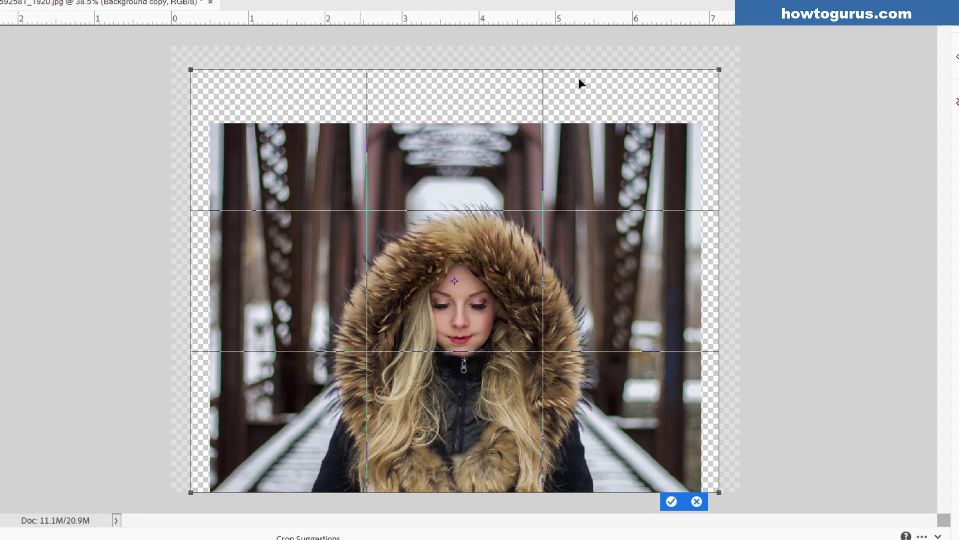
pyautogui.click(672, 501)
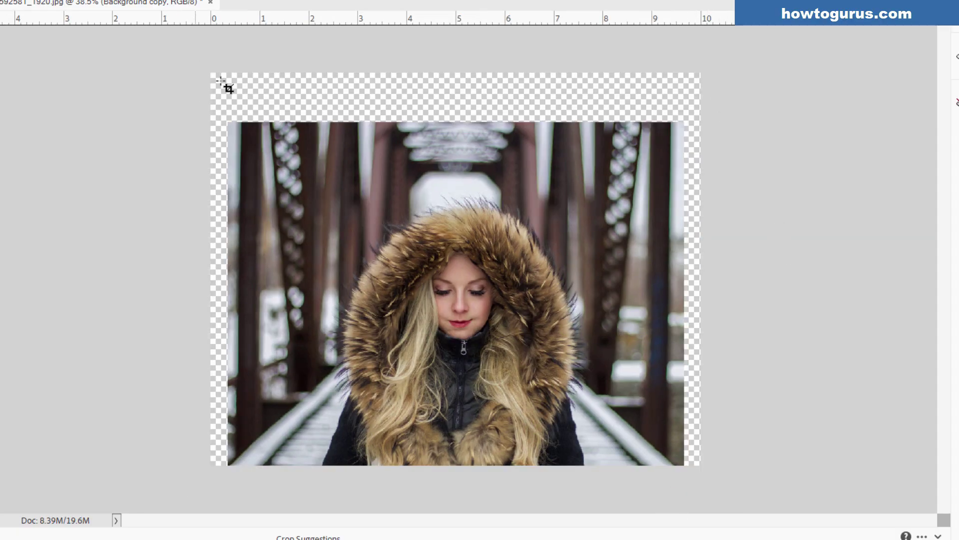
pyautogui.press('v')
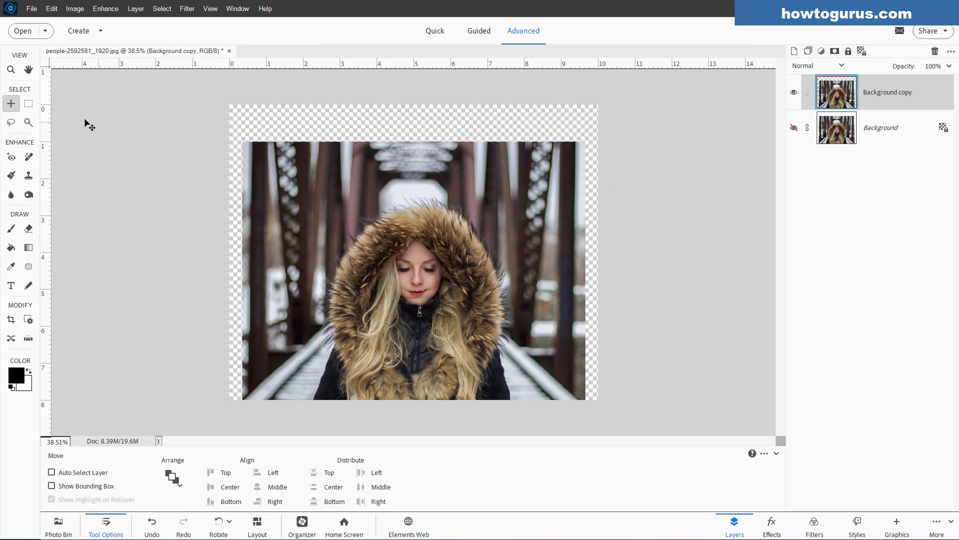
# - Select the photo's left strip and stretch it out to the canvas's left edge
pyautogui.click(29, 104)
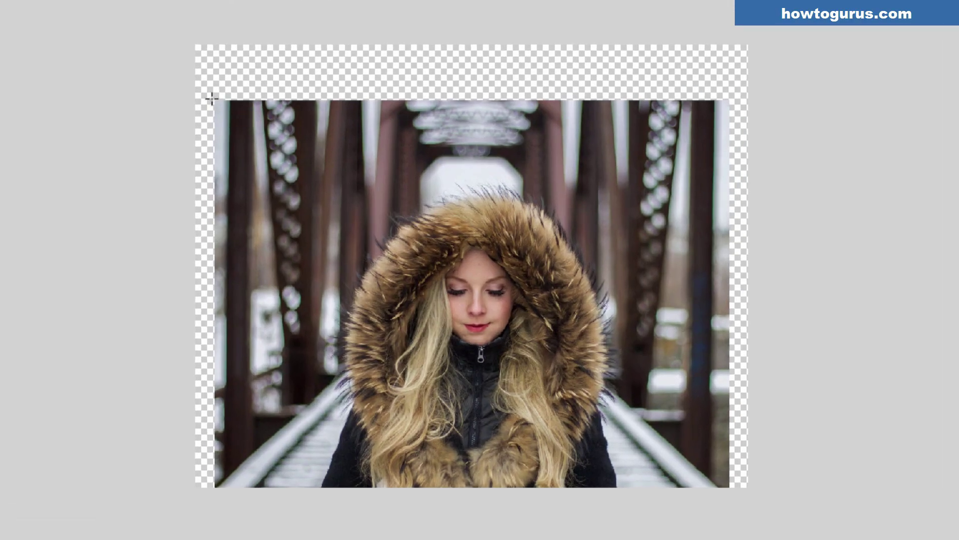
pyautogui.moveTo(211, 98); pyautogui.dragTo(329, 502)
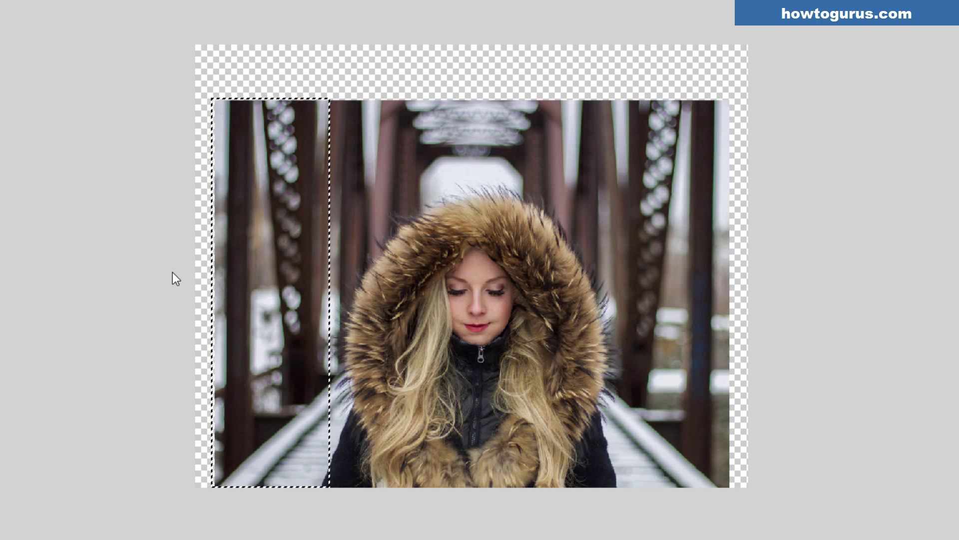
pyautogui.hotkey('ctrl', 't')
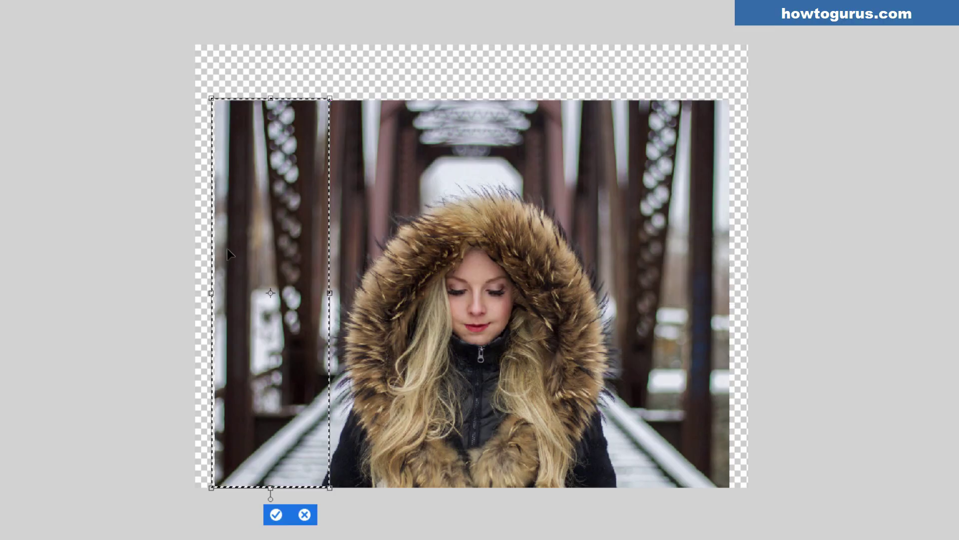
pyautogui.moveTo(211, 293); pyautogui.dragTo(189, 300)
pyautogui.click(277, 515)
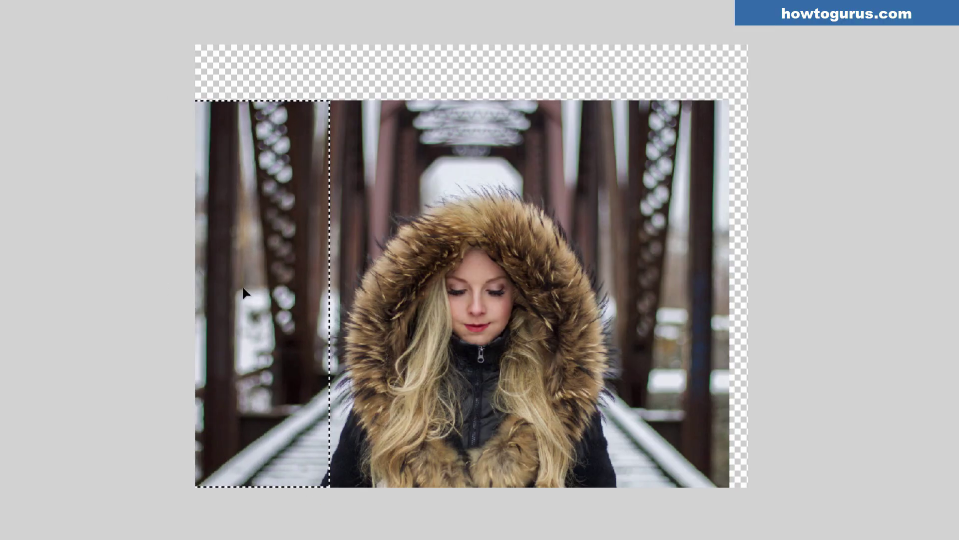
pyautogui.hotkey('ctrl', 'd')
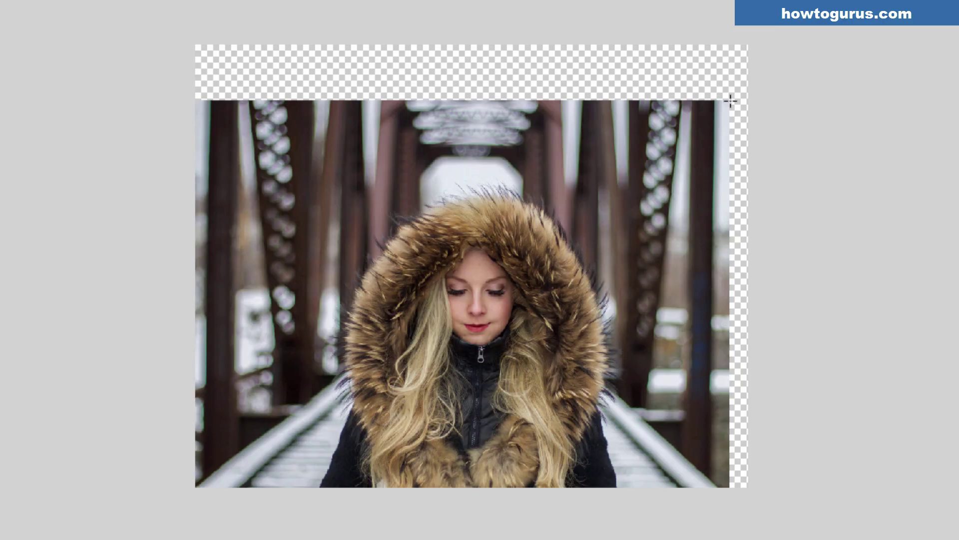
# - Select the photo's right strip and stretch it out to the canvas's right edge
pyautogui.moveTo(730, 98); pyautogui.dragTo(626, 508)
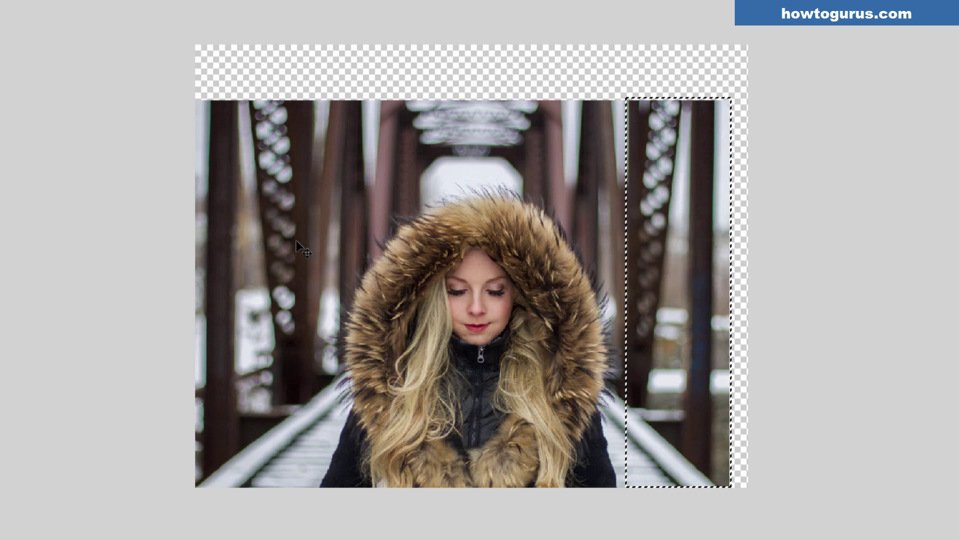
pyautogui.hotkey('ctrl', 't')
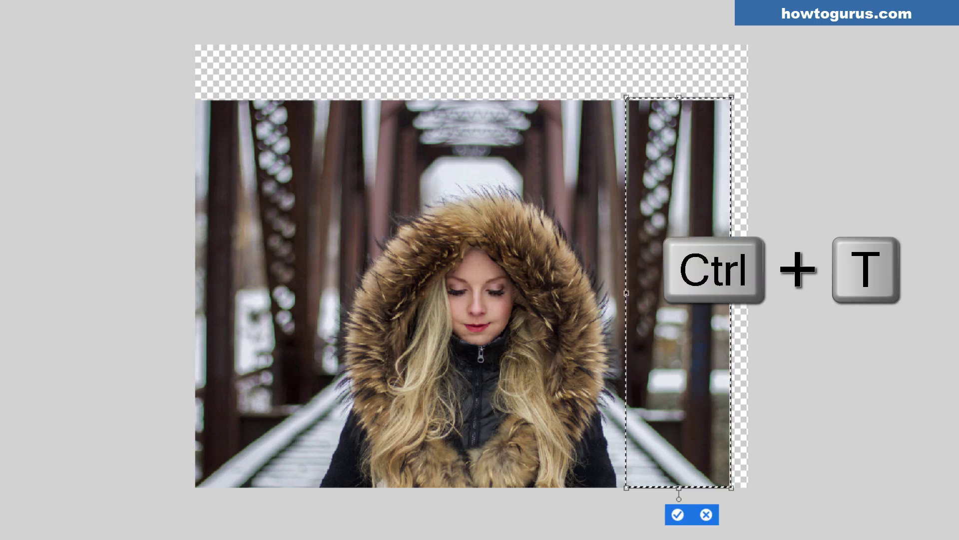
pyautogui.moveTo(736, 294); pyautogui.dragTo(755, 295)
pyautogui.click(702, 513)
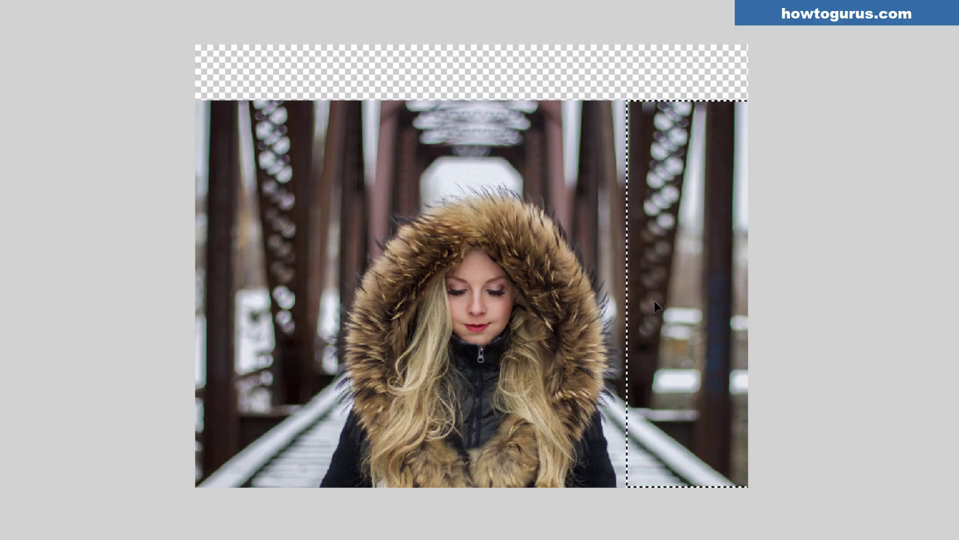
pyautogui.hotkey('ctrl', 'd')
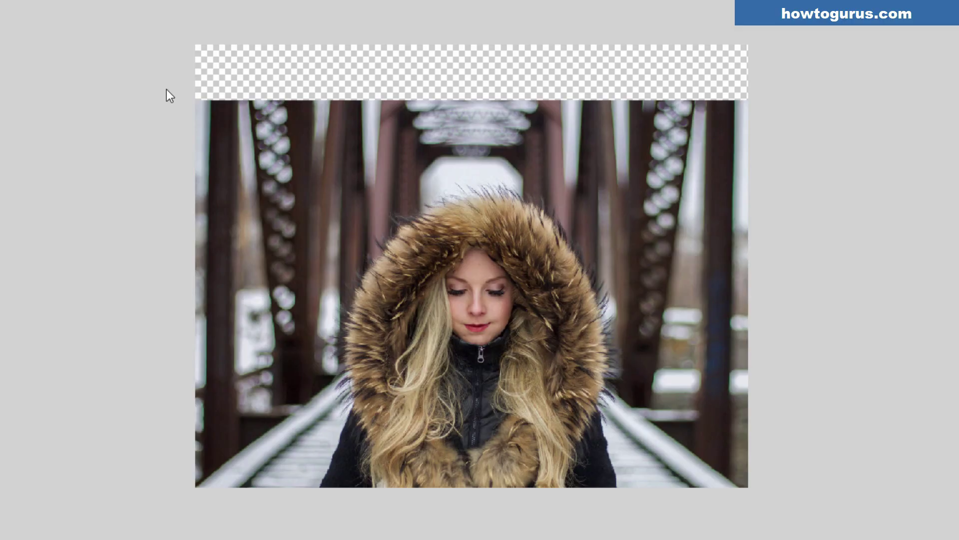
pyautogui.moveTo(193, 97); pyautogui.dragTo(786, 179)
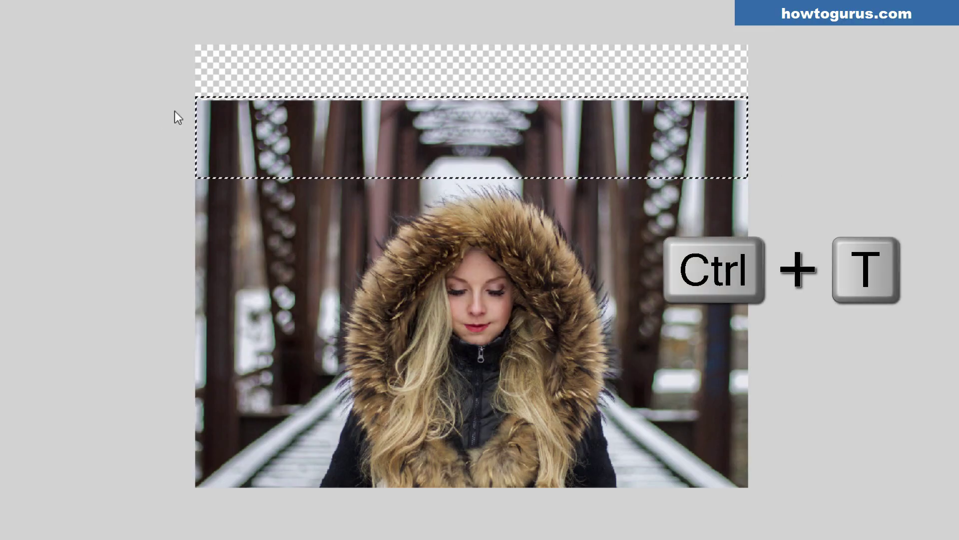
pyautogui.hotkey('ctrl', 't')
pyautogui.moveTo(473, 95); pyautogui.dragTo(472, 44)
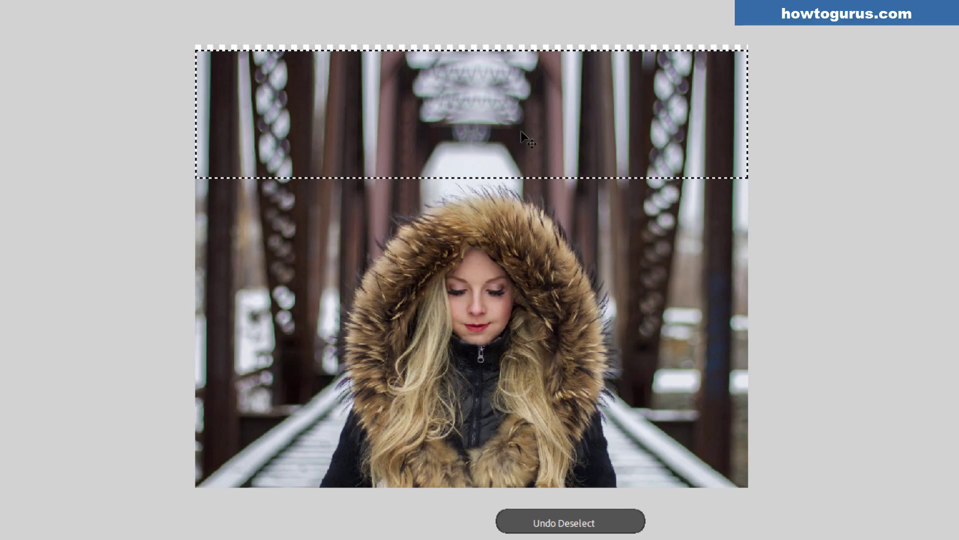
pyautogui.hotkey('ctrl', 'd')
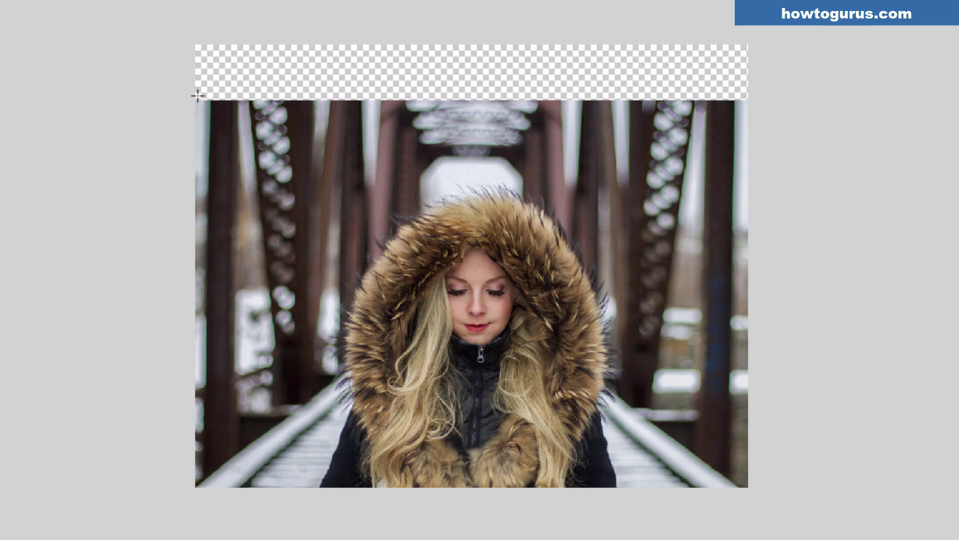
pyautogui.moveTo(190, 96); pyautogui.dragTo(751, 113)
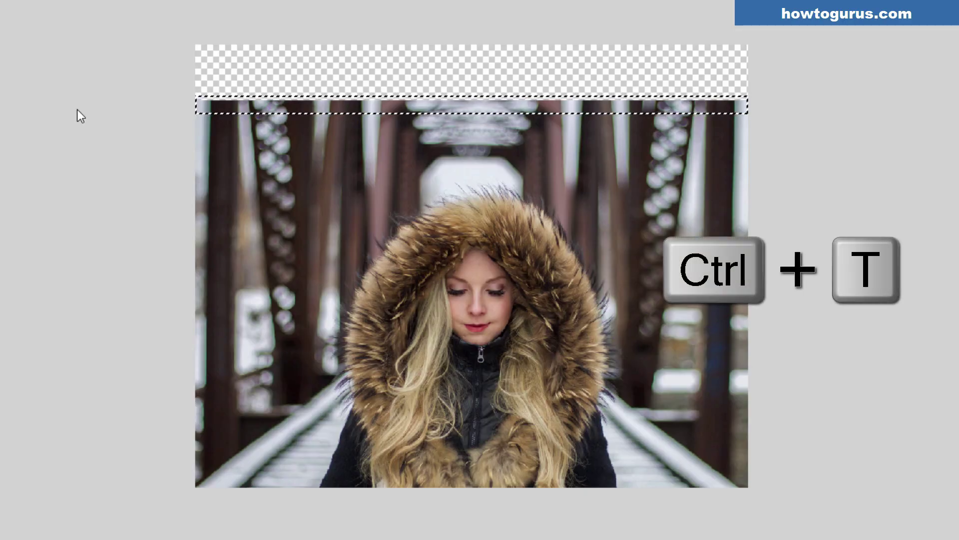
pyautogui.hotkey('ctrl', 't')
pyautogui.moveTo(472, 96); pyautogui.dragTo(472, 7)
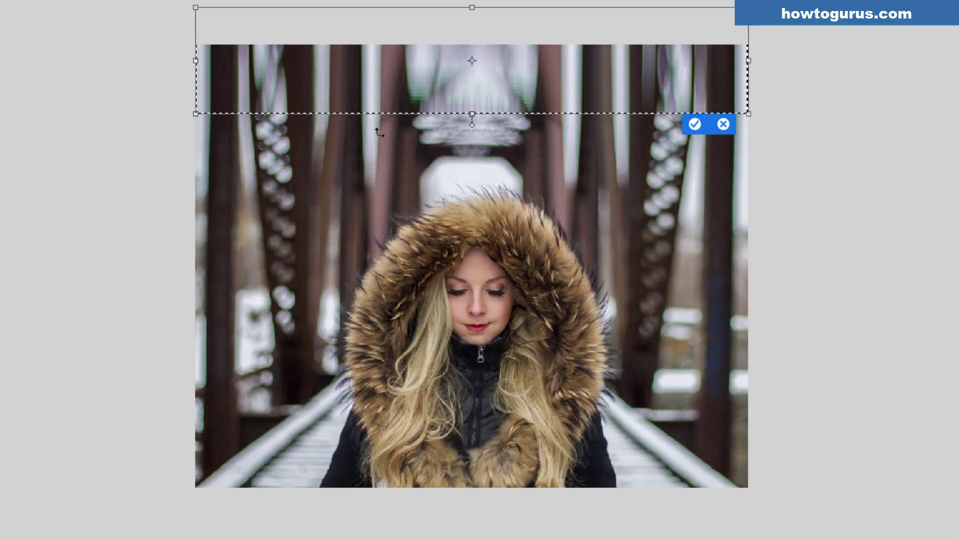
pyautogui.click(695, 124)
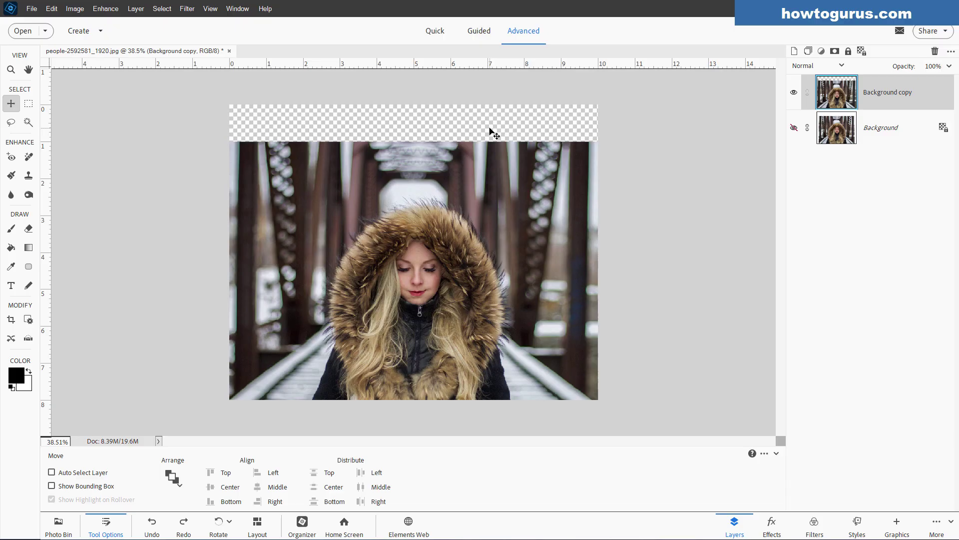
# - Marquee-select the transparent band across the full width of the canvas top
pyautogui.press('m')
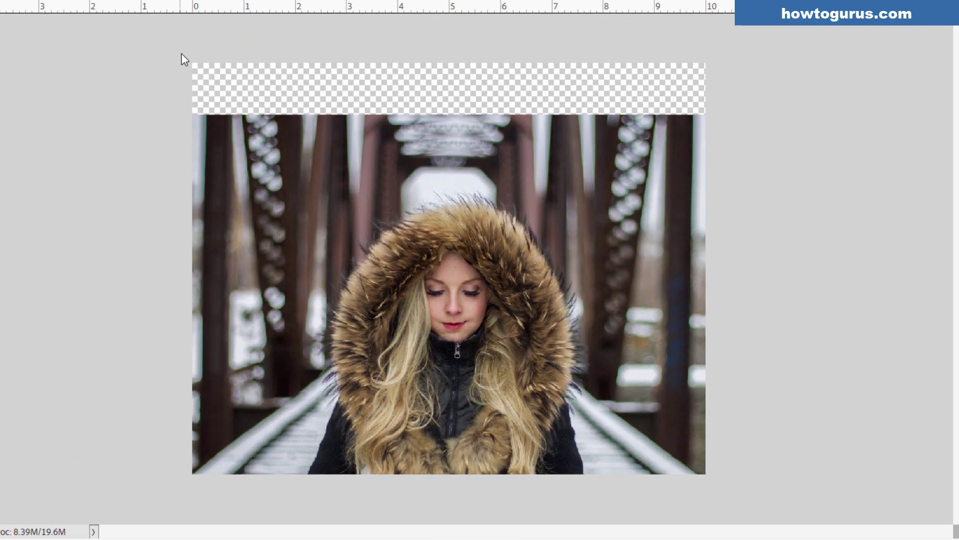
pyautogui.moveTo(230, 104); pyautogui.dragTo(372, 124)
pyautogui.moveTo(403, 68); pyautogui.dragTo(807, 105)
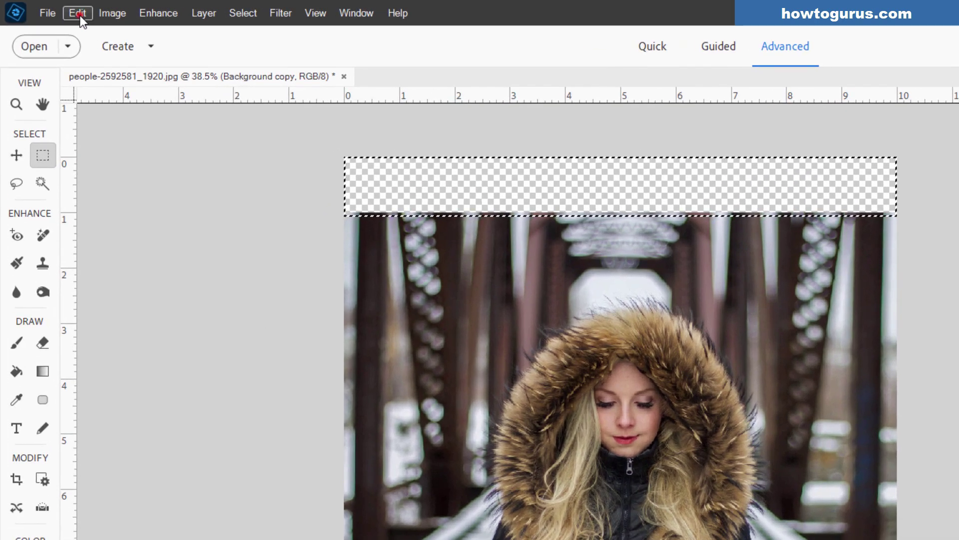
# - Open Fill Selection for the top band and choose Content-Aware as the source
pyautogui.click(52, 9)
pyautogui.click(150, 184)
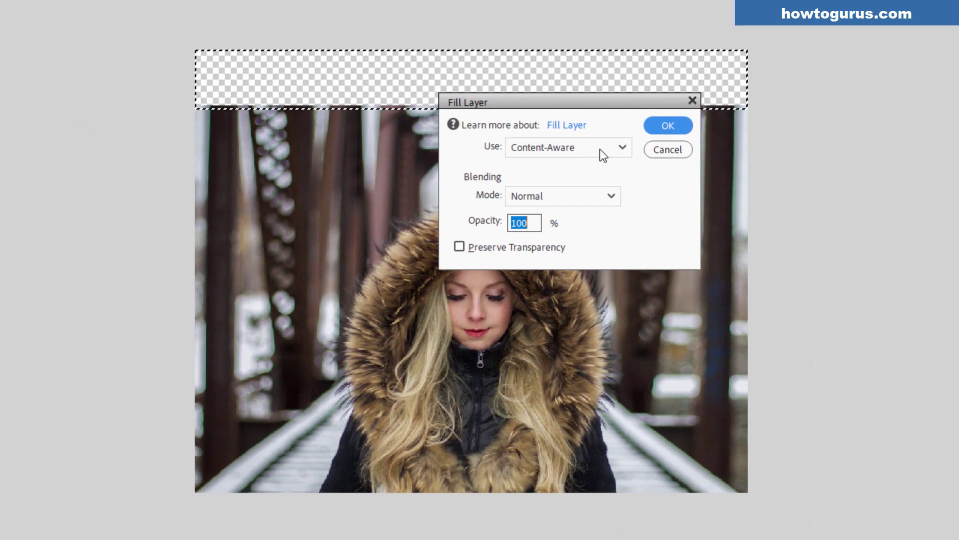
pyautogui.click(667, 196)
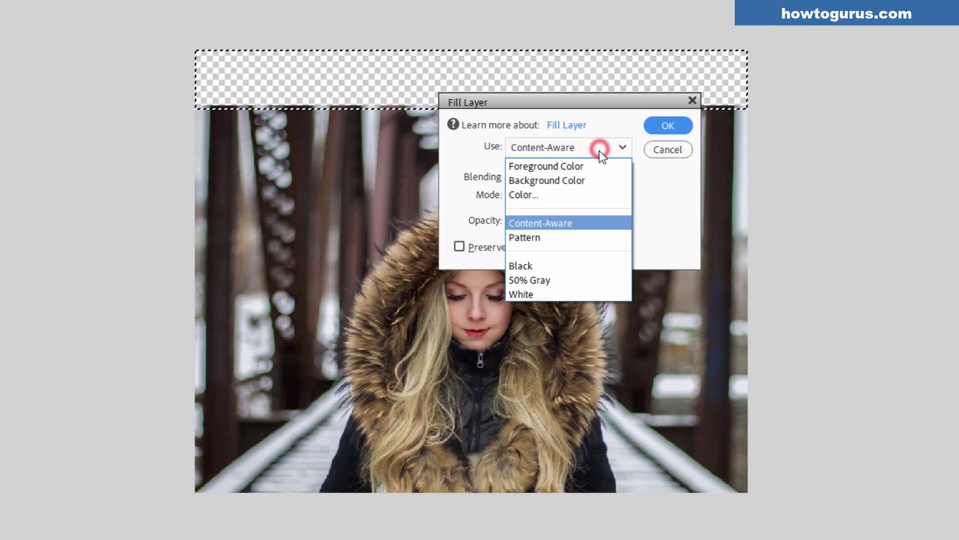
pyautogui.click(569, 223)
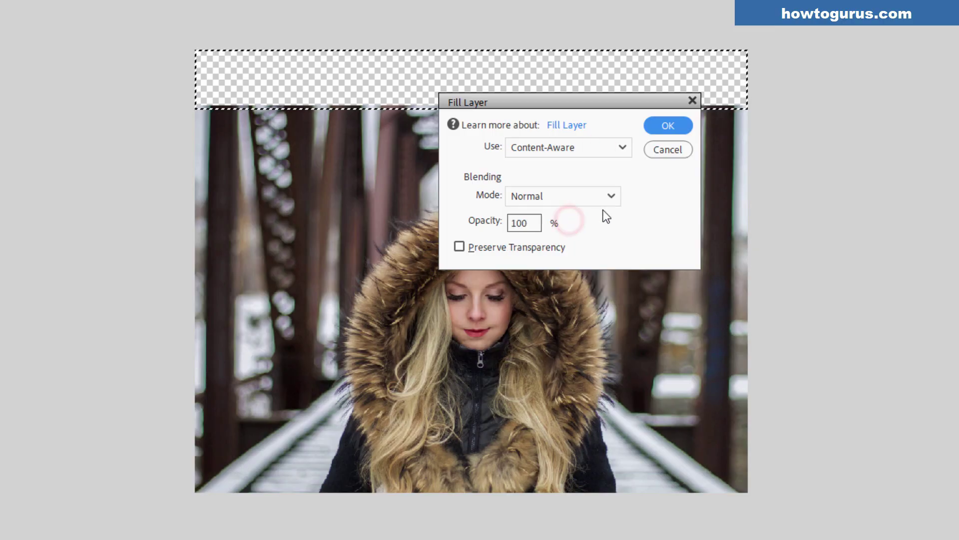